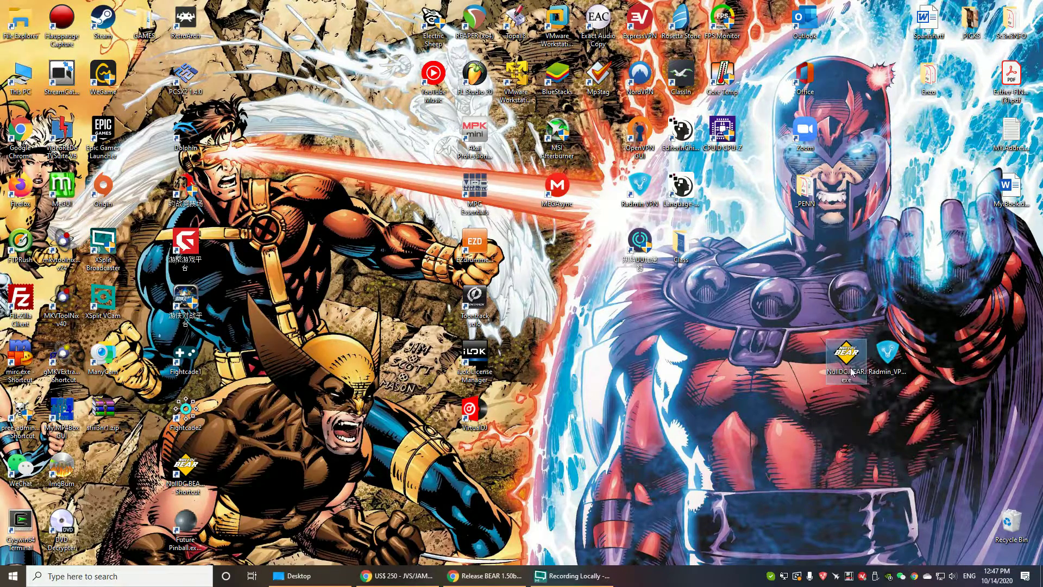
Step: Make a desktop folder named 'NullDC' and drag NullDC.BEAR.exe into it
click(884, 354)
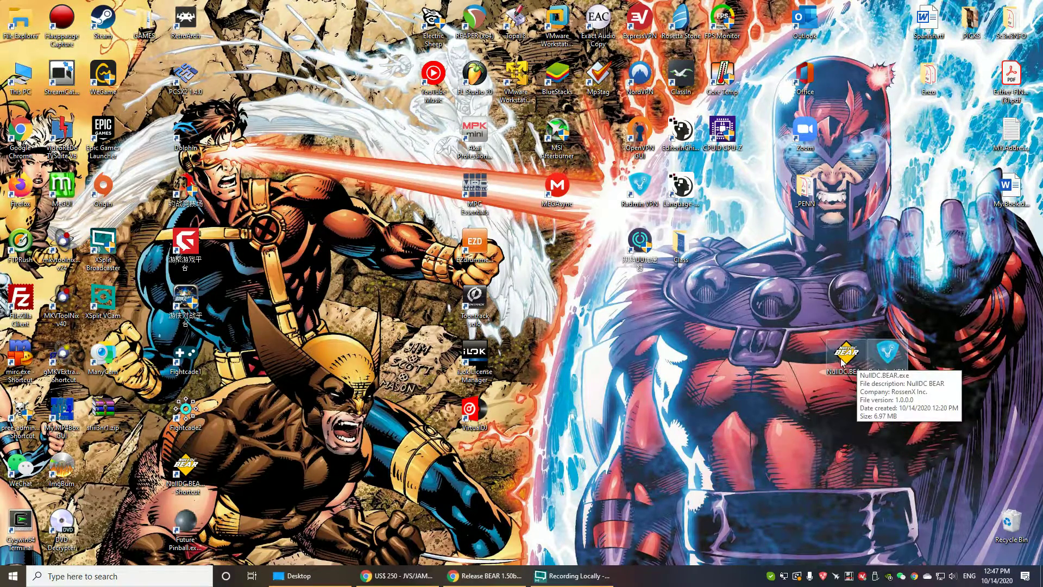
right_click(779, 357)
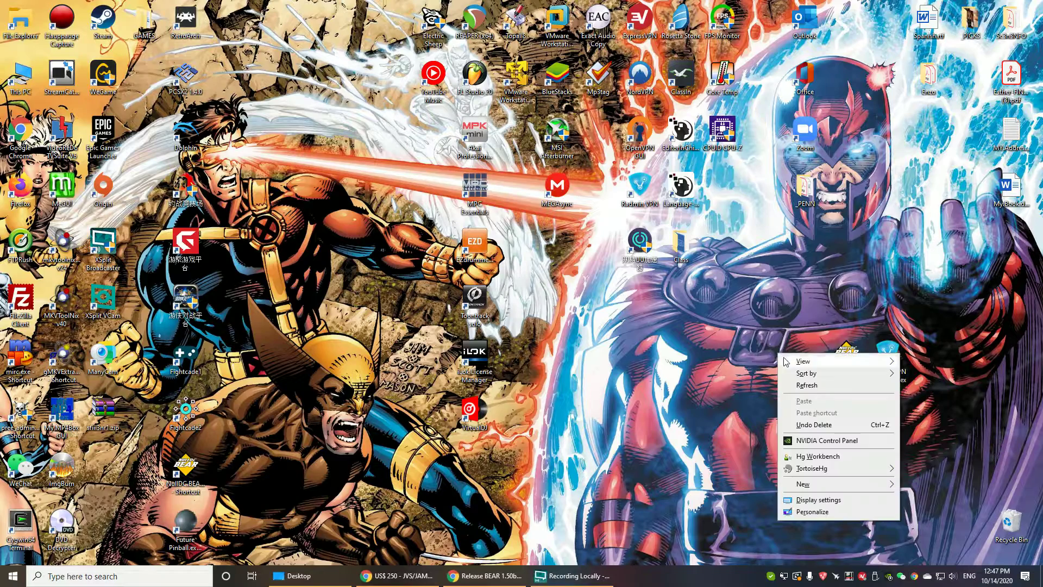
mouse_move(815, 484)
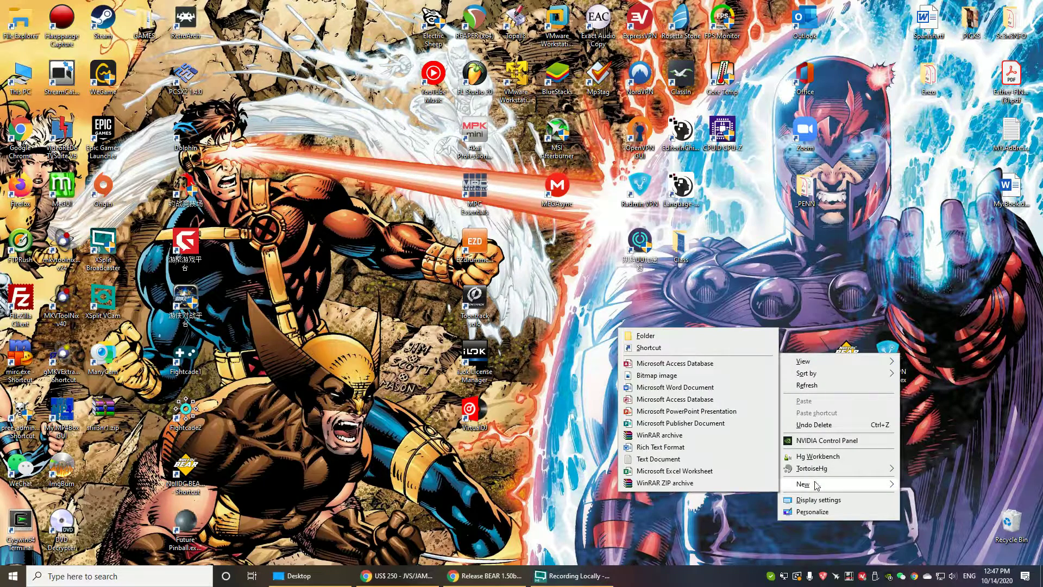
click(660, 336)
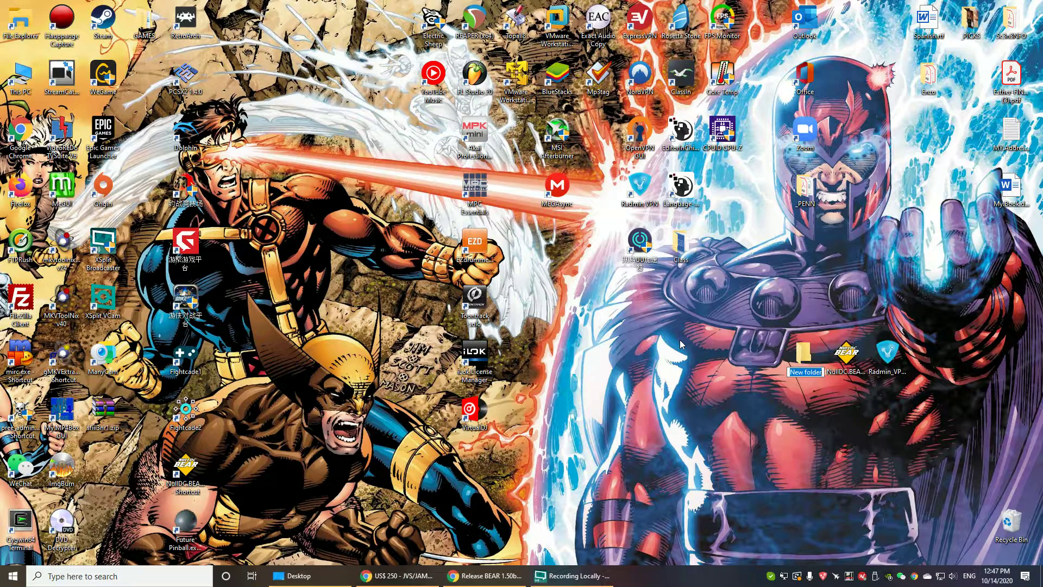
text(NullDC)
key(Return)
drag(851, 357, 807, 354)
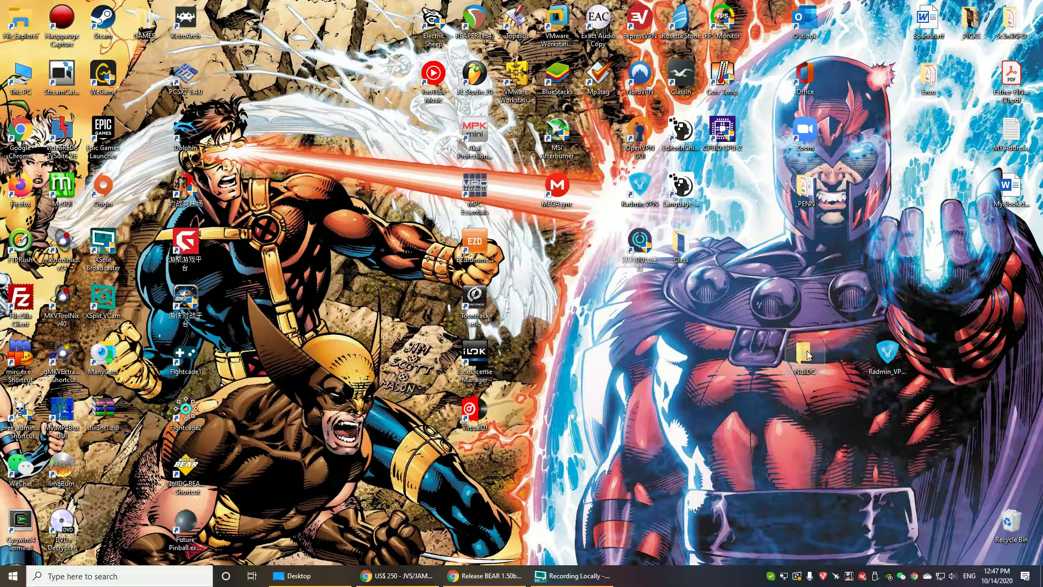
Step: Run NullDC.BEAR.exe from the NullDC folder, extract its files there, and open the BEAR Setup options
double_click(805, 354)
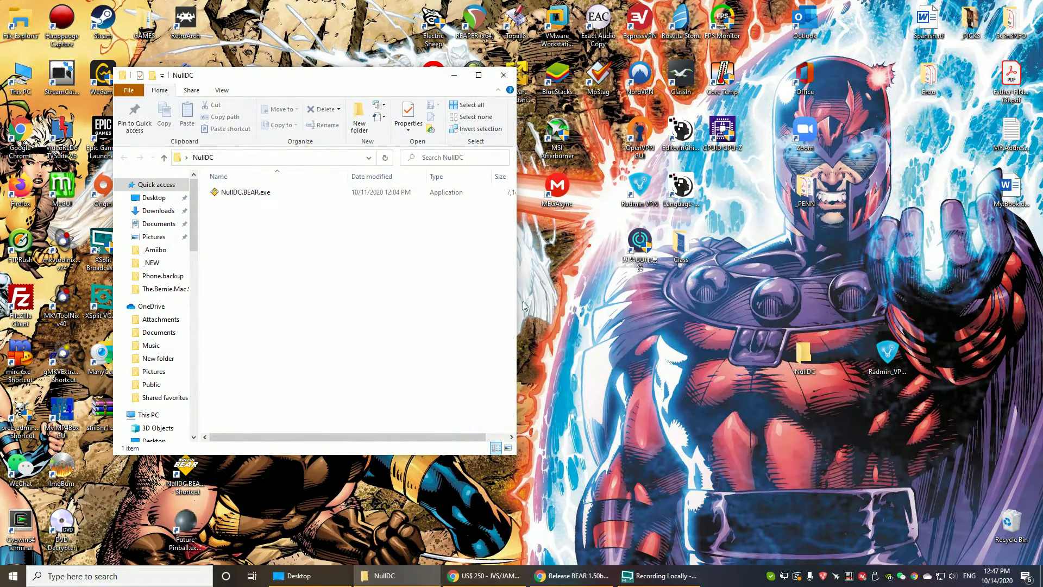
double_click(247, 194)
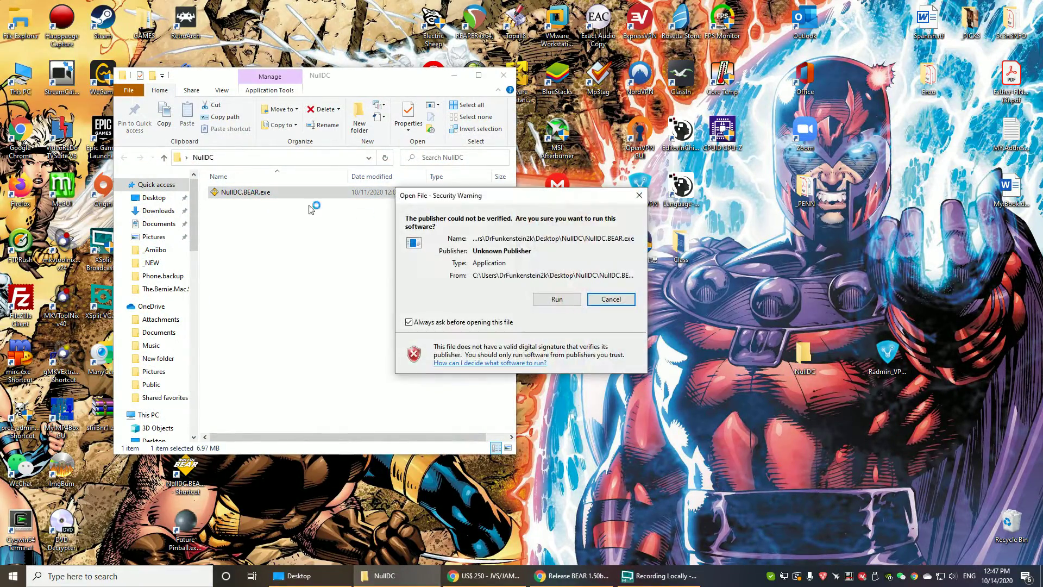
click(565, 298)
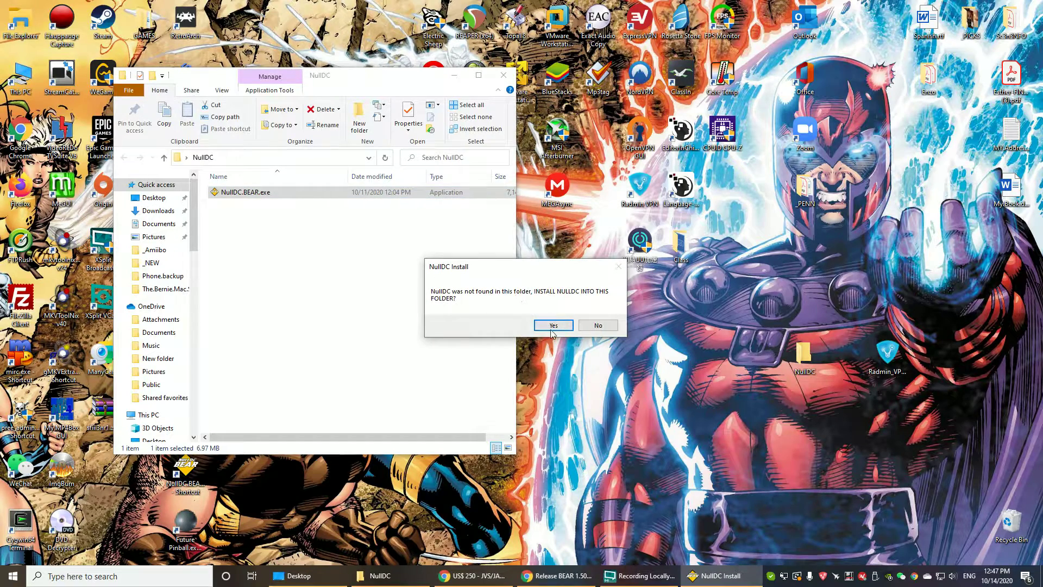
click(552, 327)
click(563, 327)
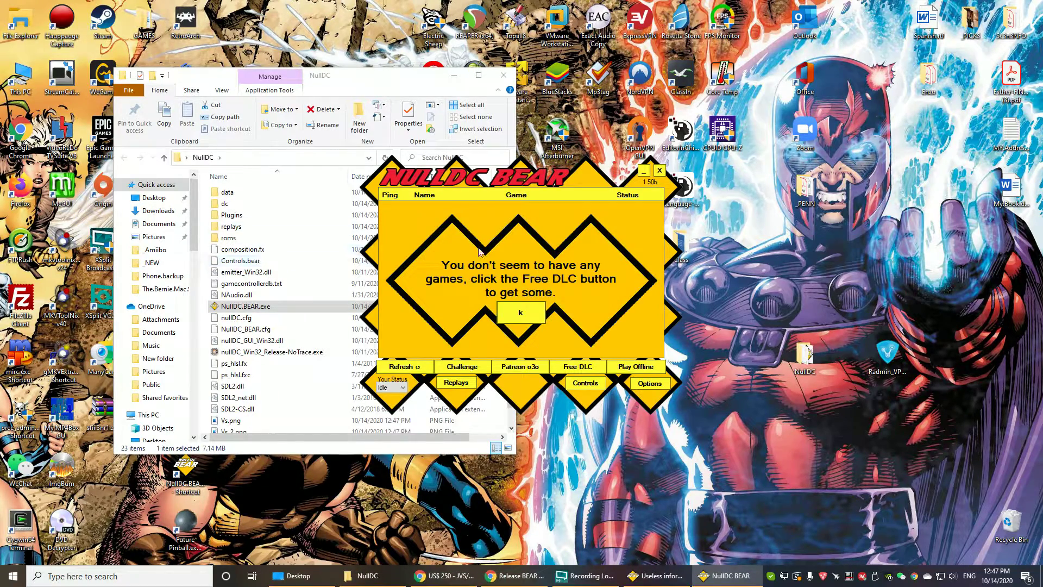
click(521, 313)
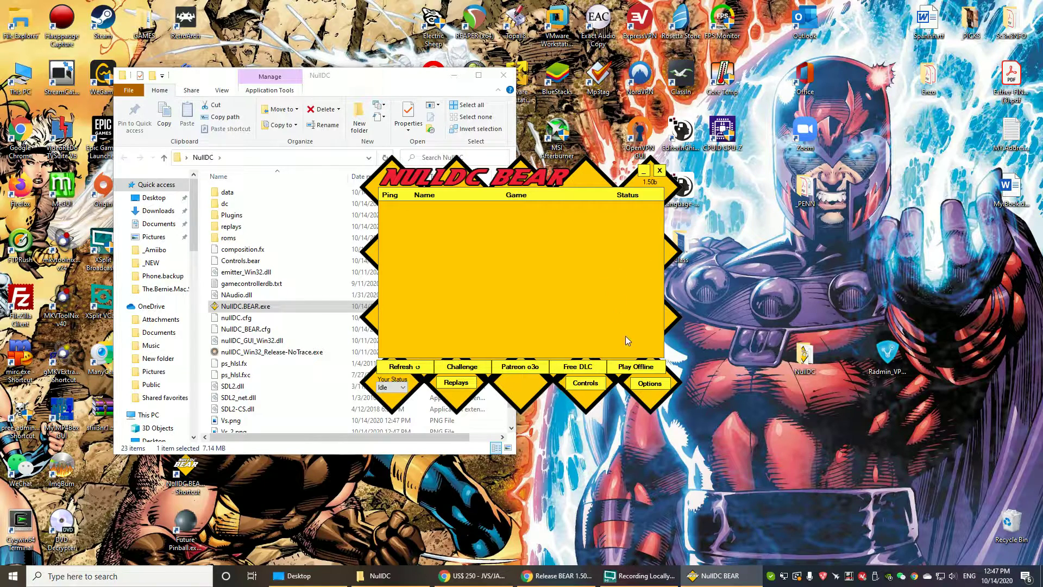
click(650, 383)
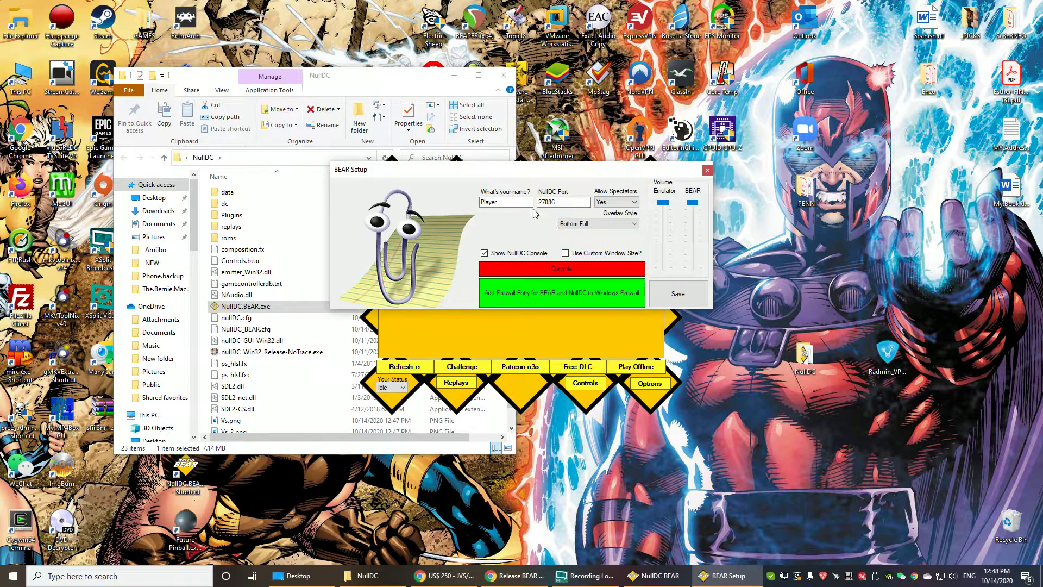
Step: Replace 'Player' with your own player name, add BEAR and NullDC firewall entries, and open Controls
double_click(516, 202)
text(DrFunkenstein2k)
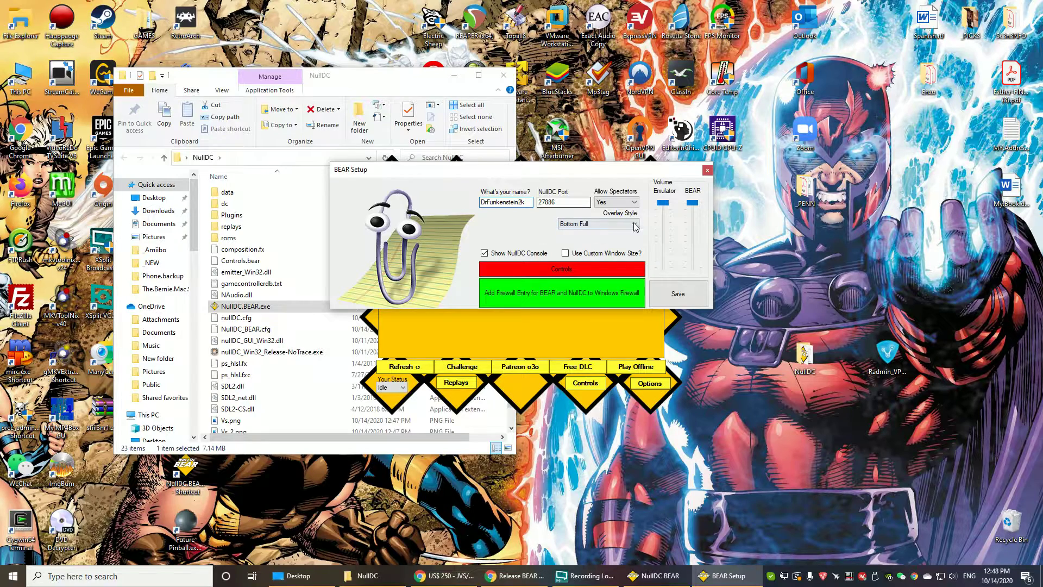
click(539, 293)
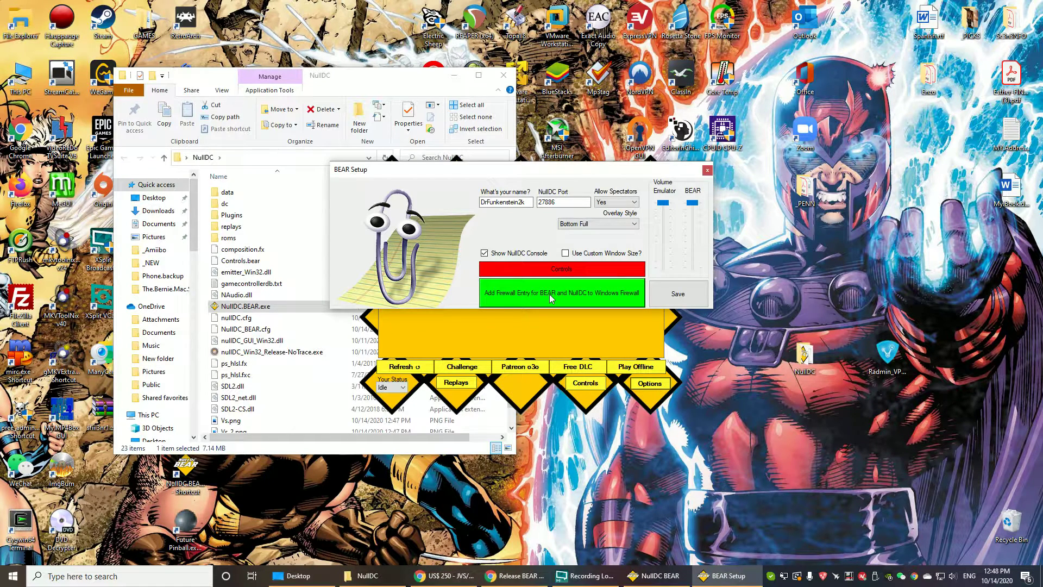
click(580, 270)
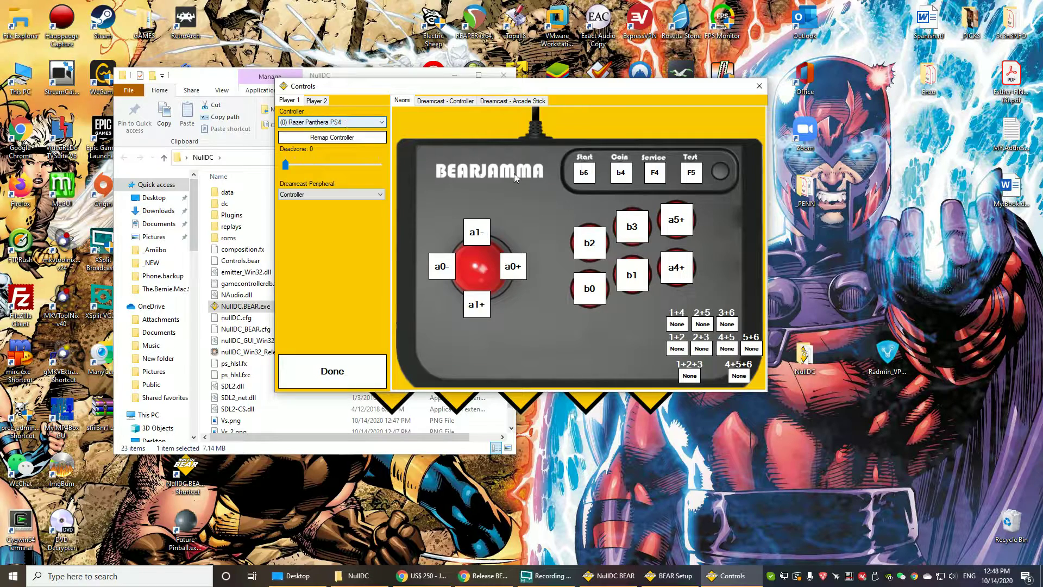
Step: Remap Player 1's a1-, b2, Start, Coin, Service (b7) and Test (b8) inputs, then save the setup
click(474, 232)
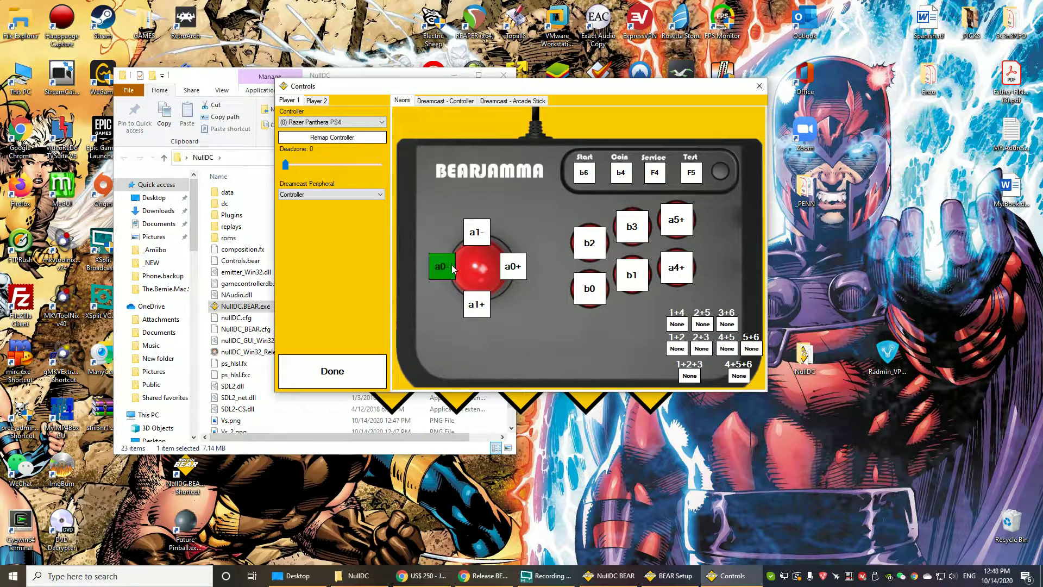
click(596, 244)
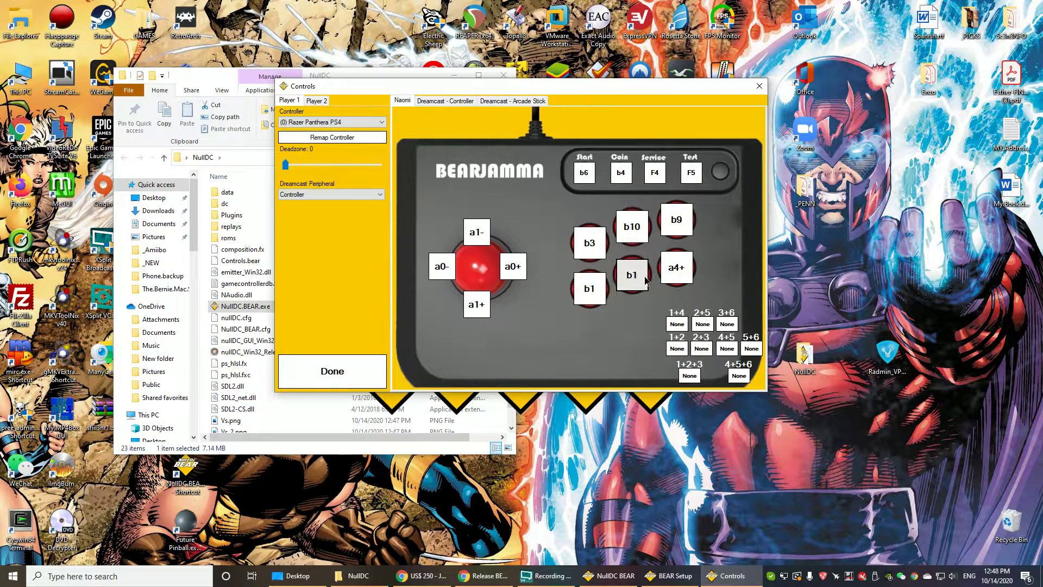
click(585, 177)
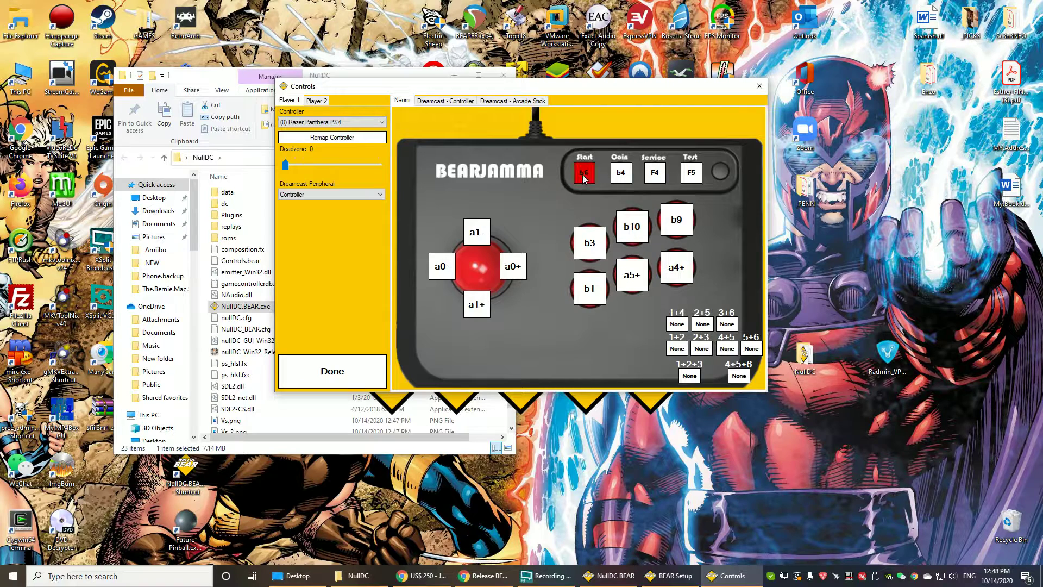
click(623, 174)
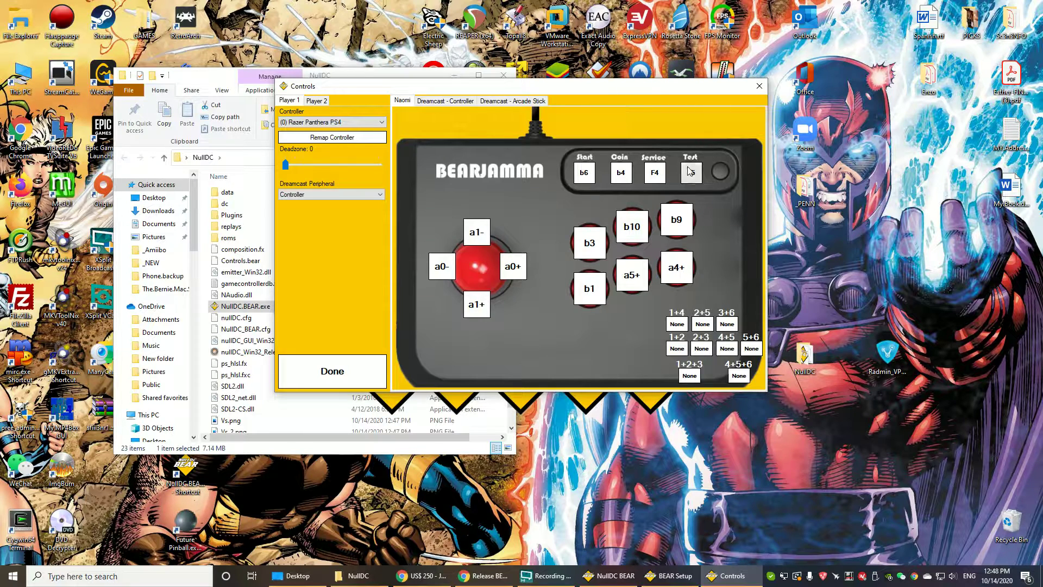
click(654, 172)
click(693, 173)
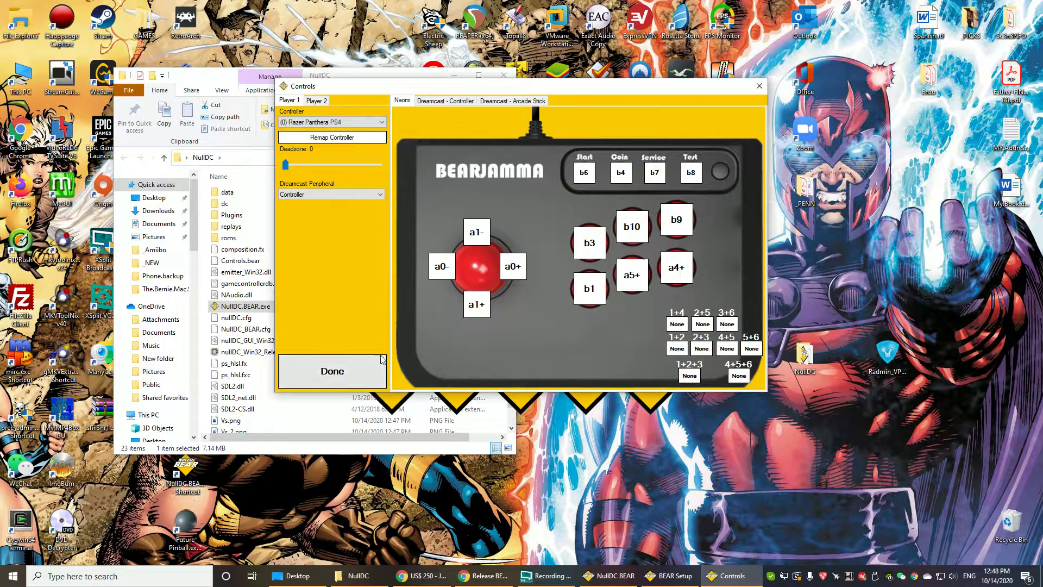
click(361, 368)
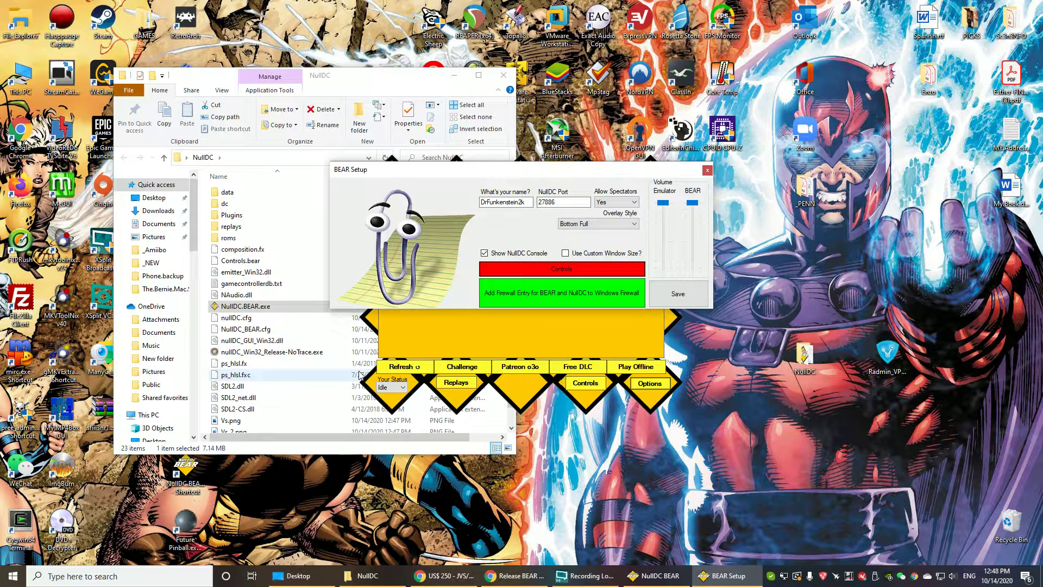
click(679, 294)
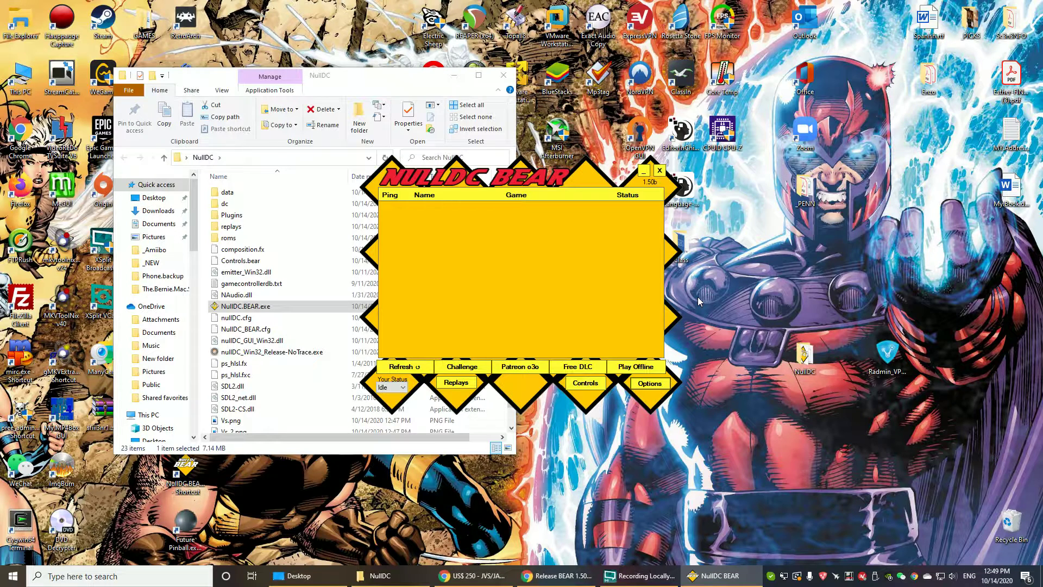
Step: Open the Free DLC games list and browse its Atomiswave, Dreamcast and Naomi tabs
click(578, 368)
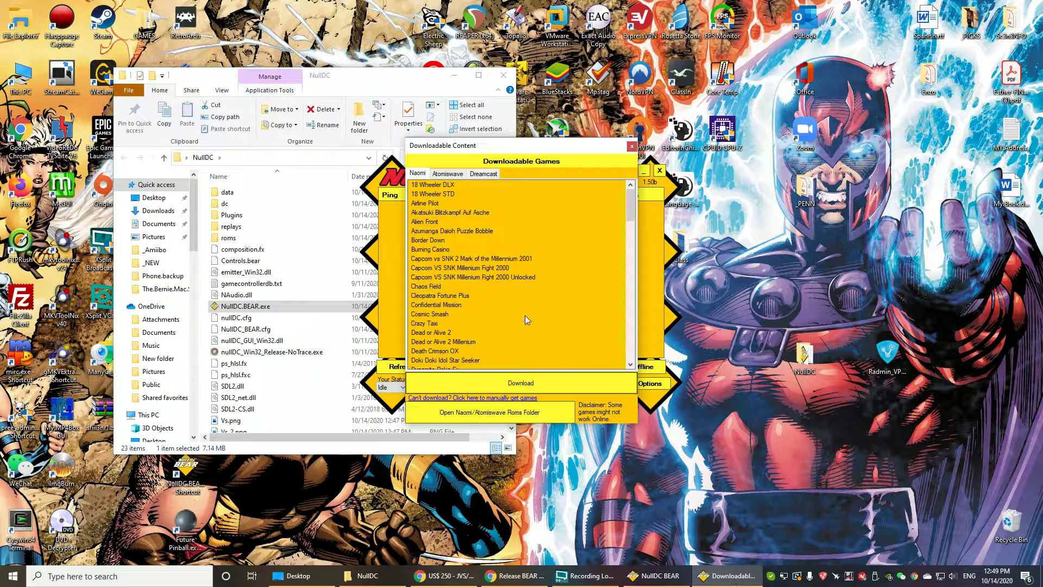
click(441, 175)
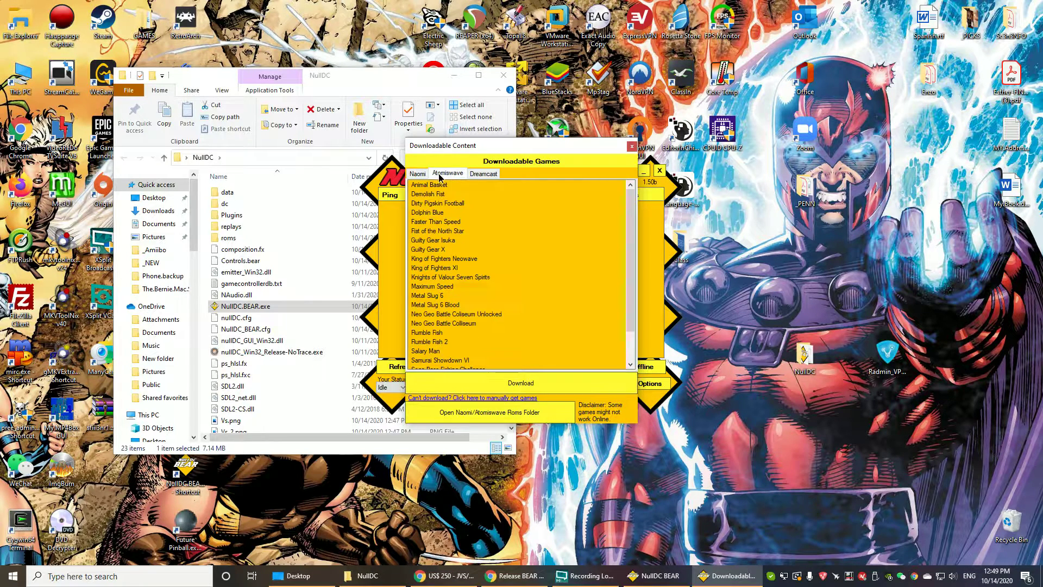
click(485, 174)
click(420, 174)
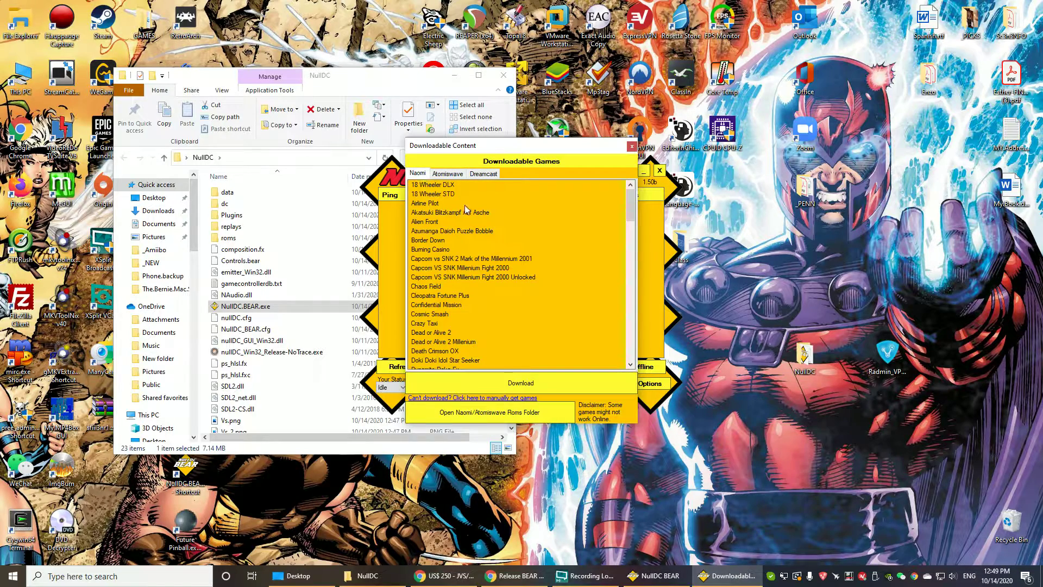
scroll(482, 224, down, 20)
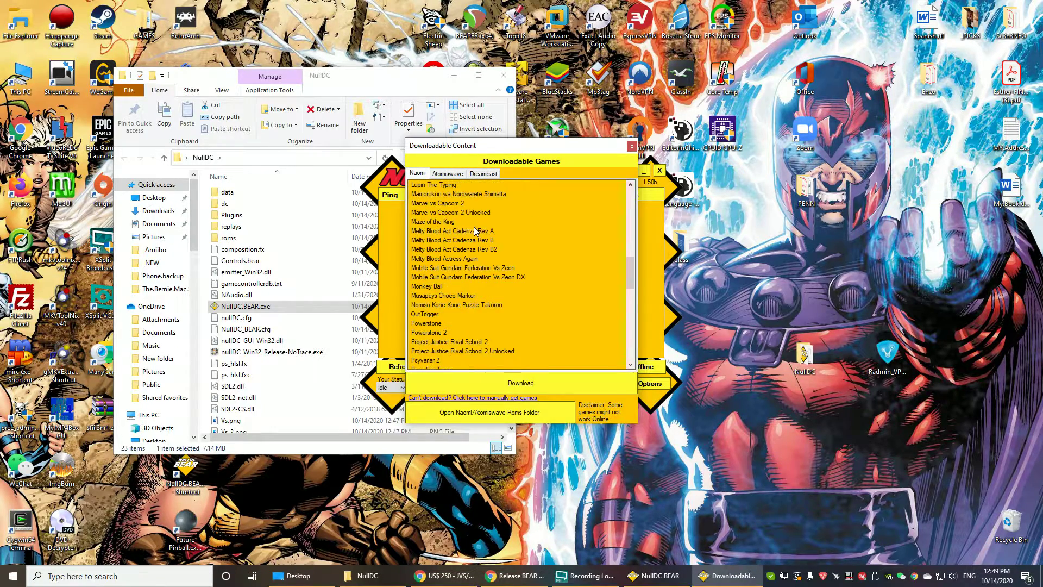
scroll(461, 232, down, 5)
scroll(473, 243, up, 10)
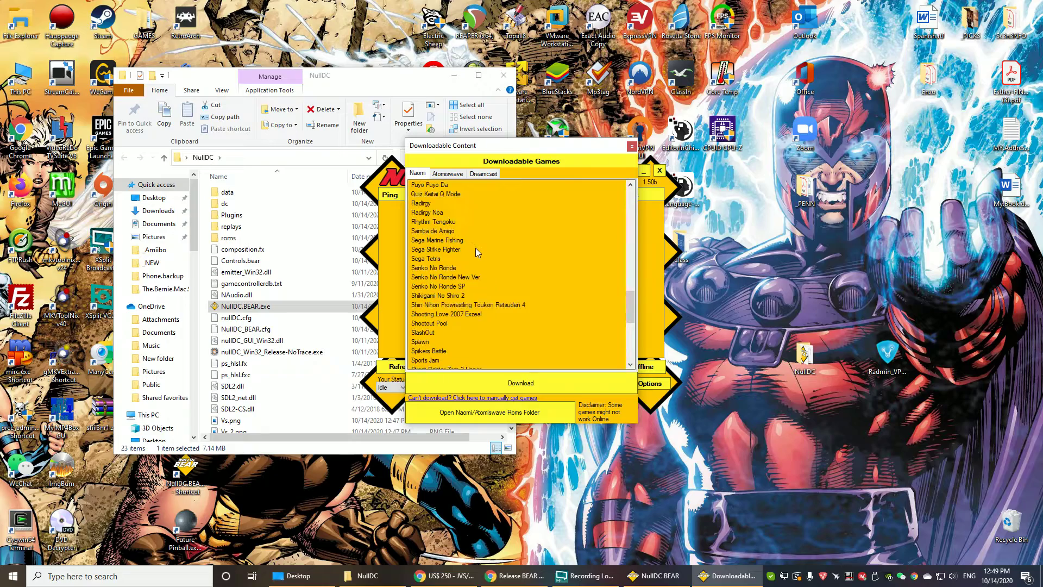
scroll(485, 250, up, 2)
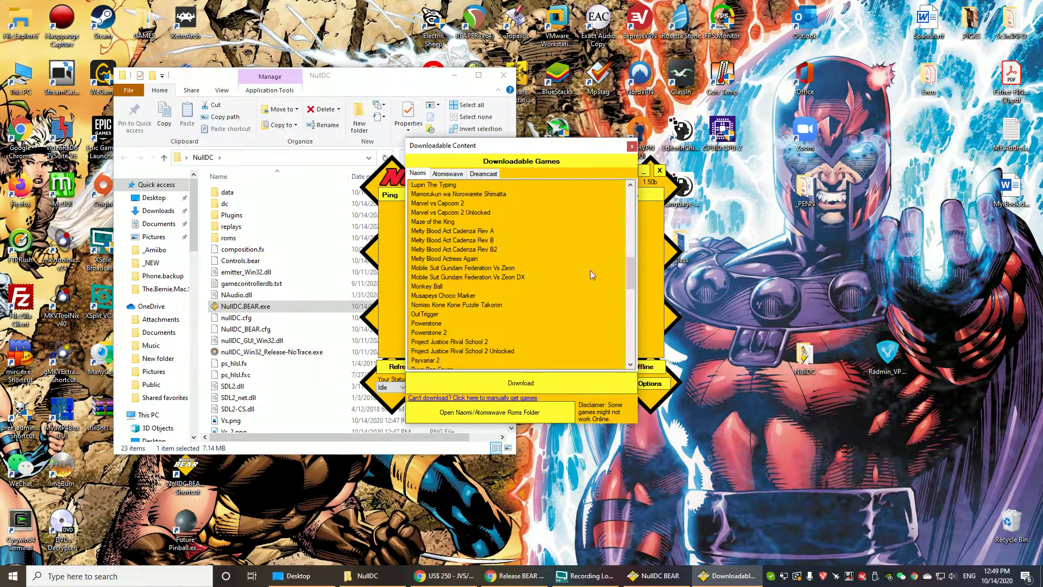
Step: Download Marvel vs Capcom 2 Unlocked from the Naomi list and close the games window
click(479, 213)
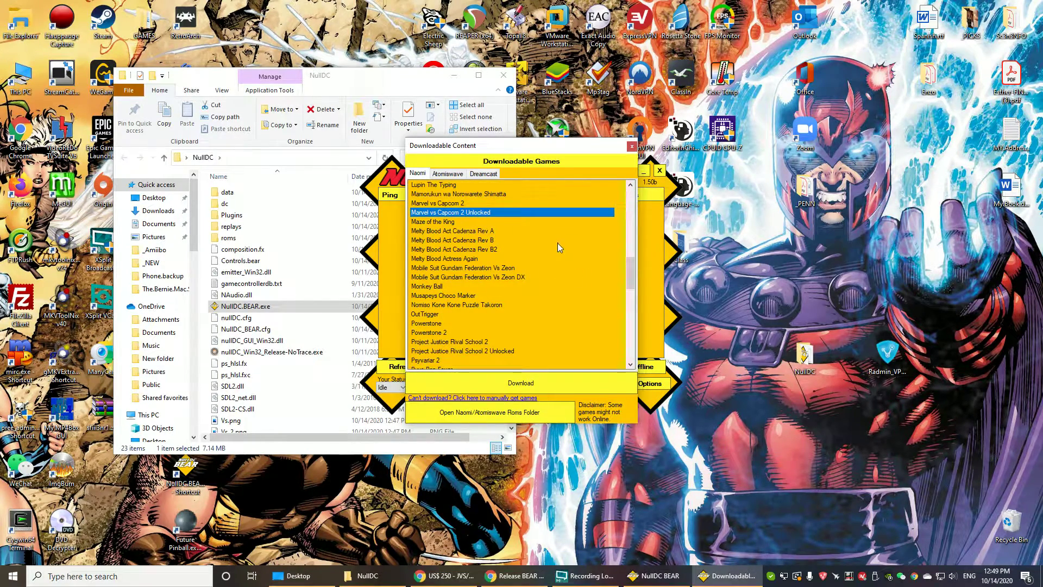
click(461, 204)
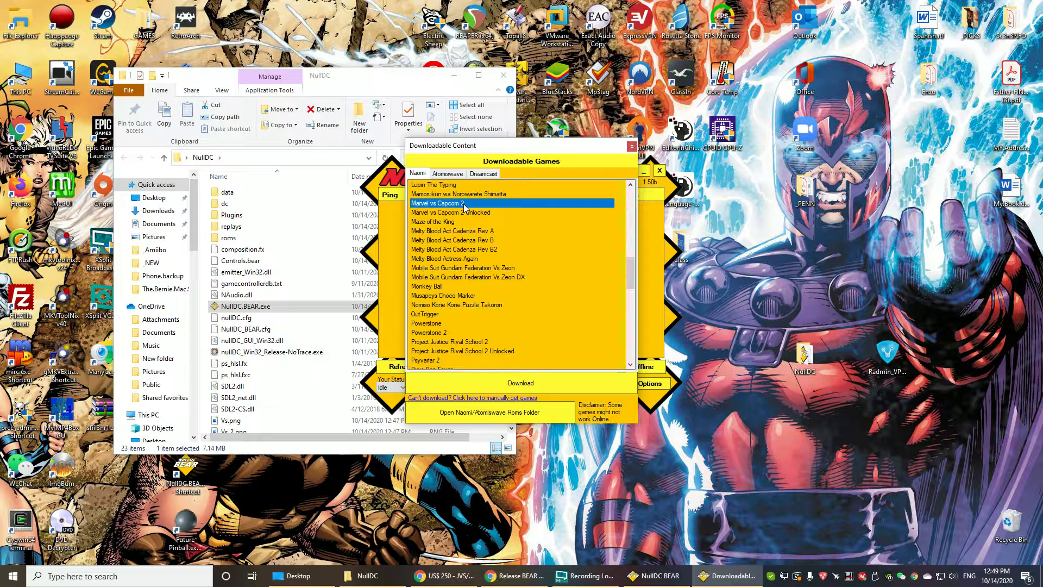
click(464, 213)
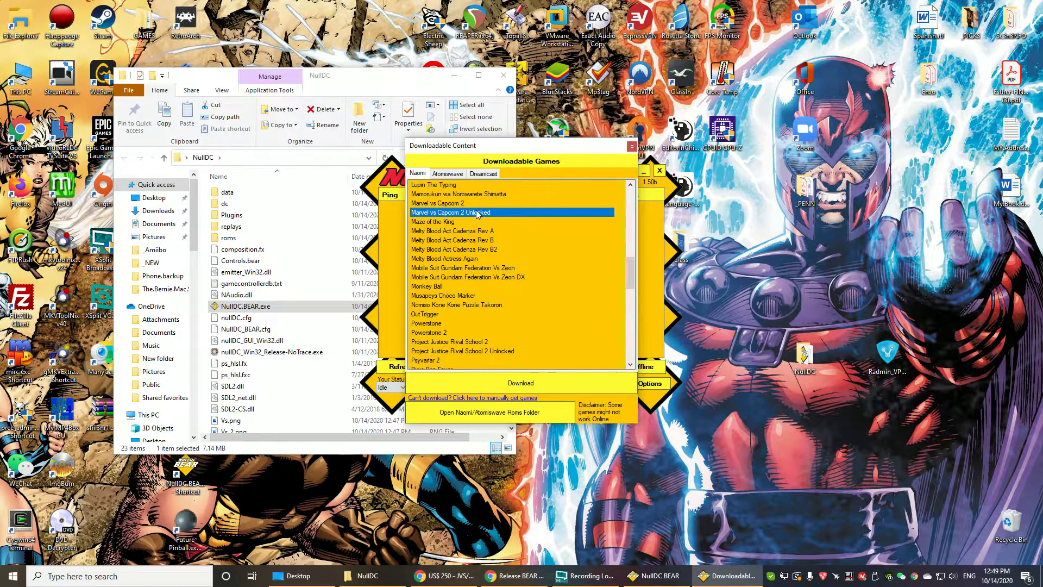
click(500, 380)
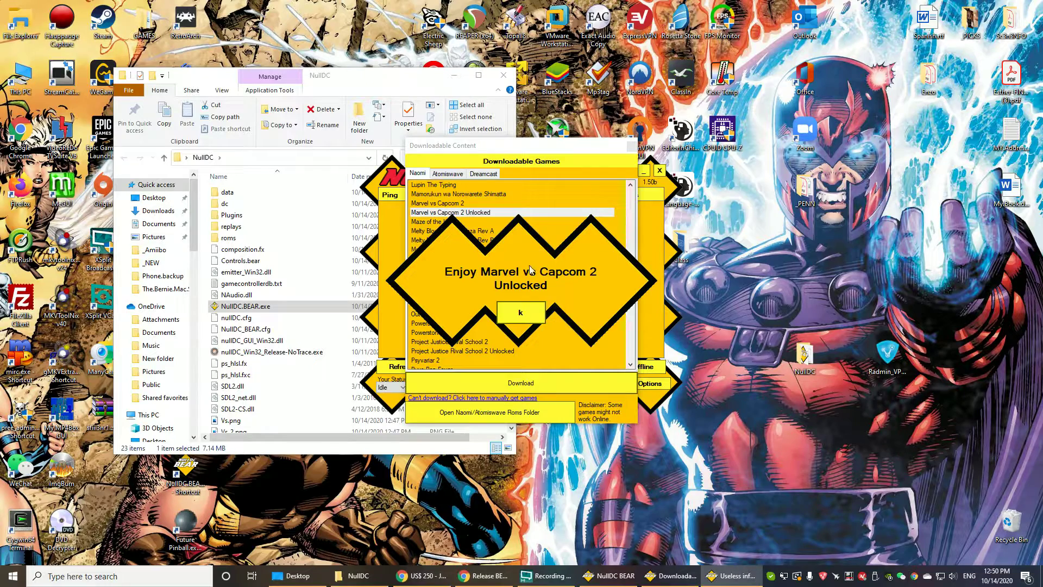
click(533, 317)
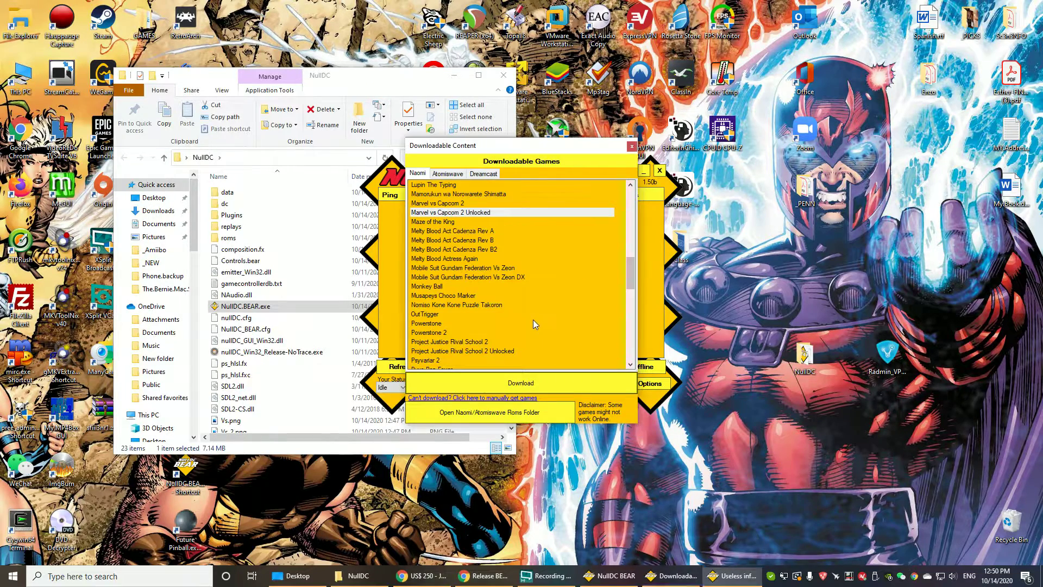
click(631, 147)
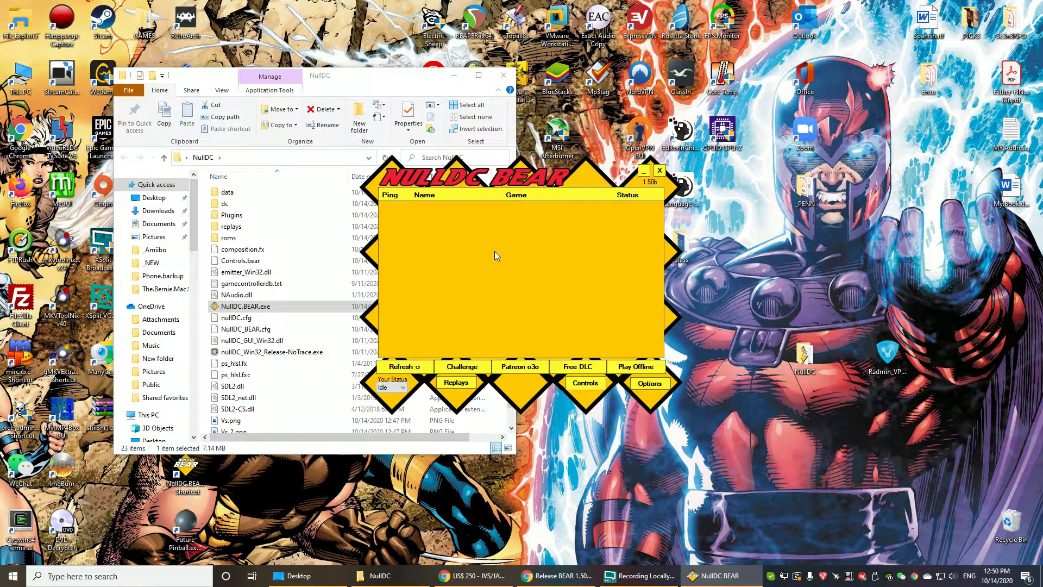
Step: Play Marvel vs Capcom 2 Unlocked offline with the region set to USA
click(642, 371)
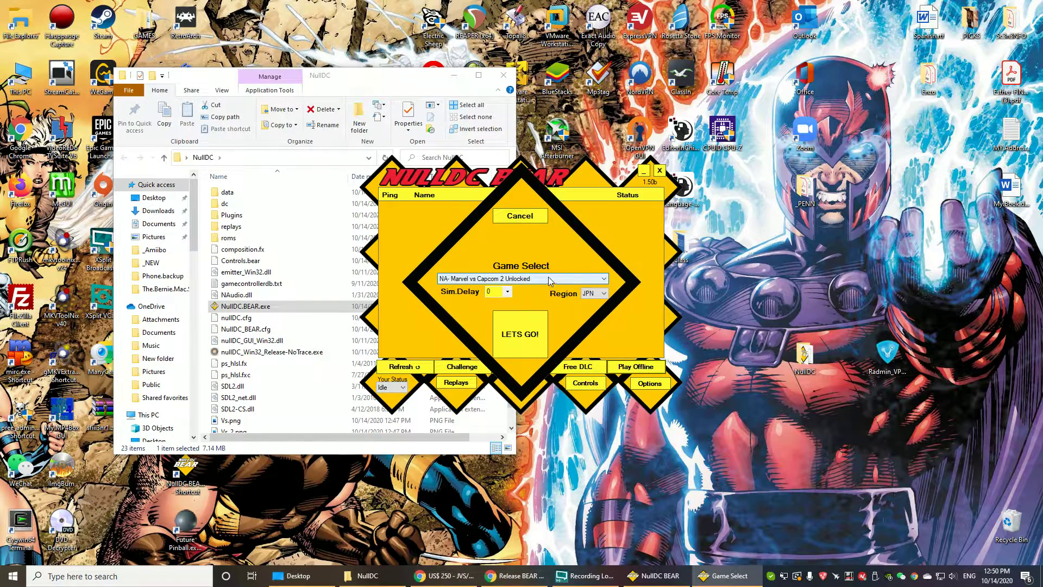
click(598, 293)
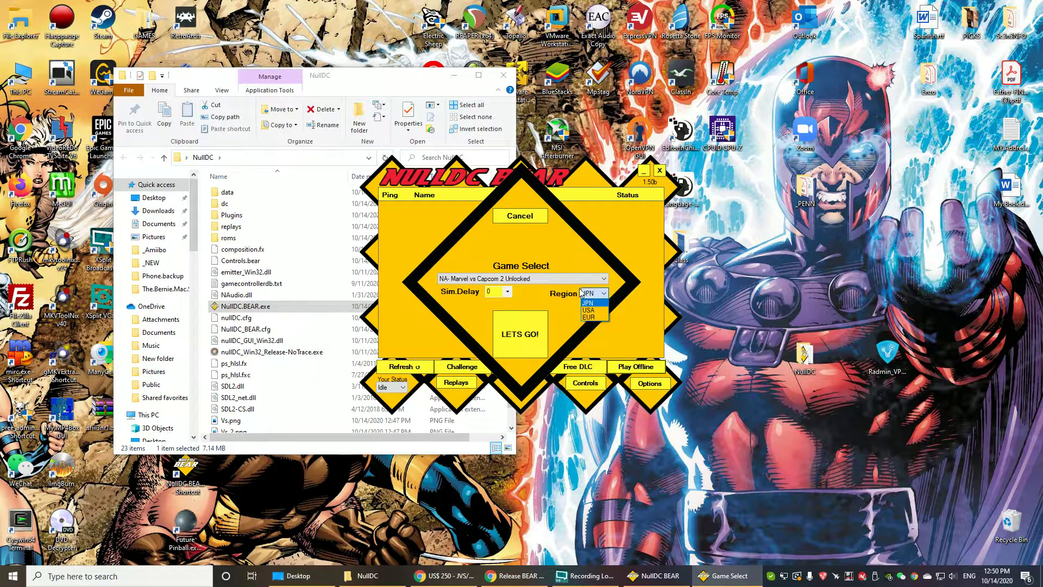
click(596, 311)
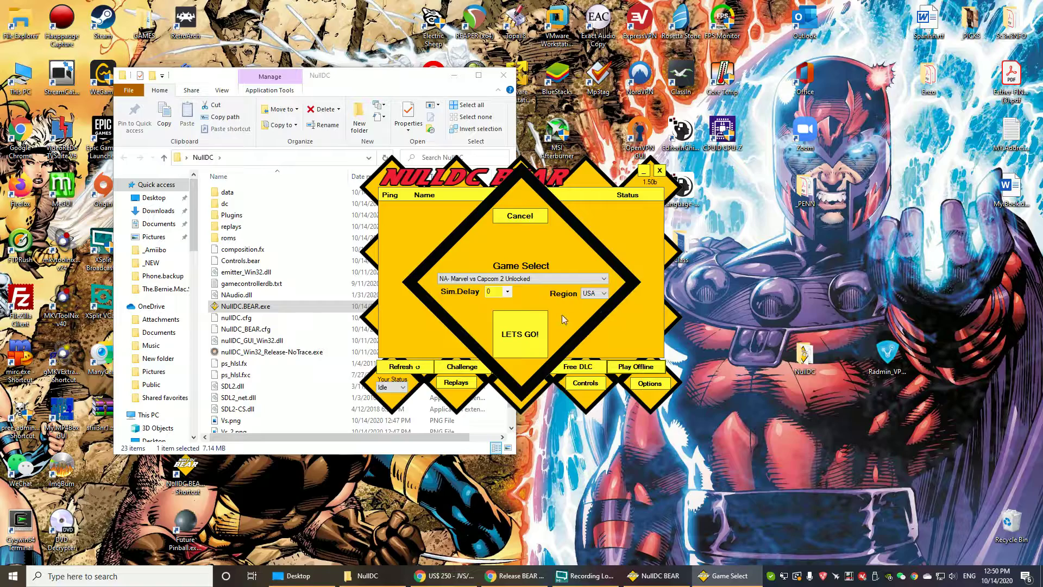
click(534, 331)
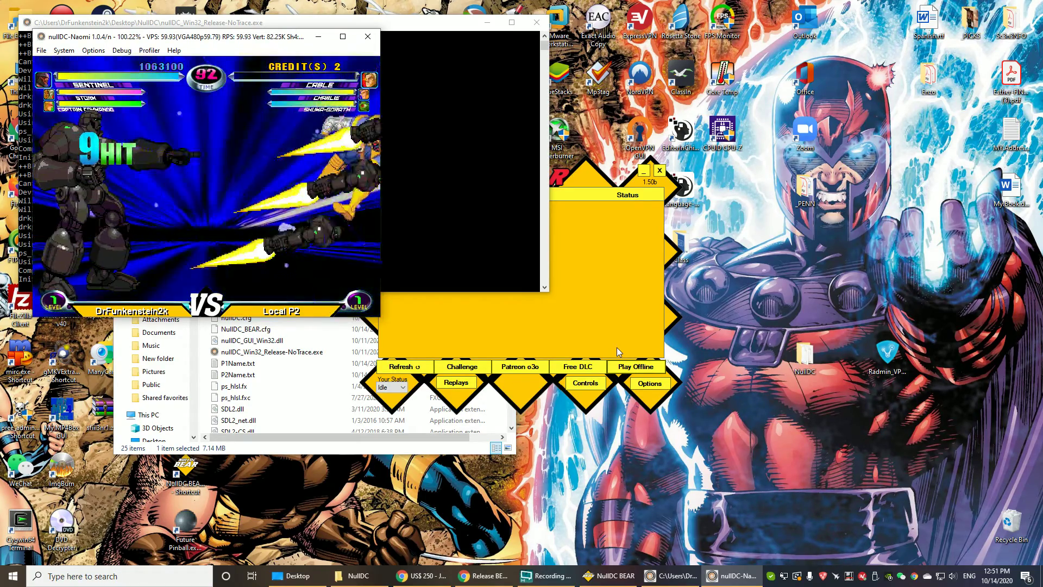
Step: Close the nullDC-Naomi game window after the test match
click(367, 37)
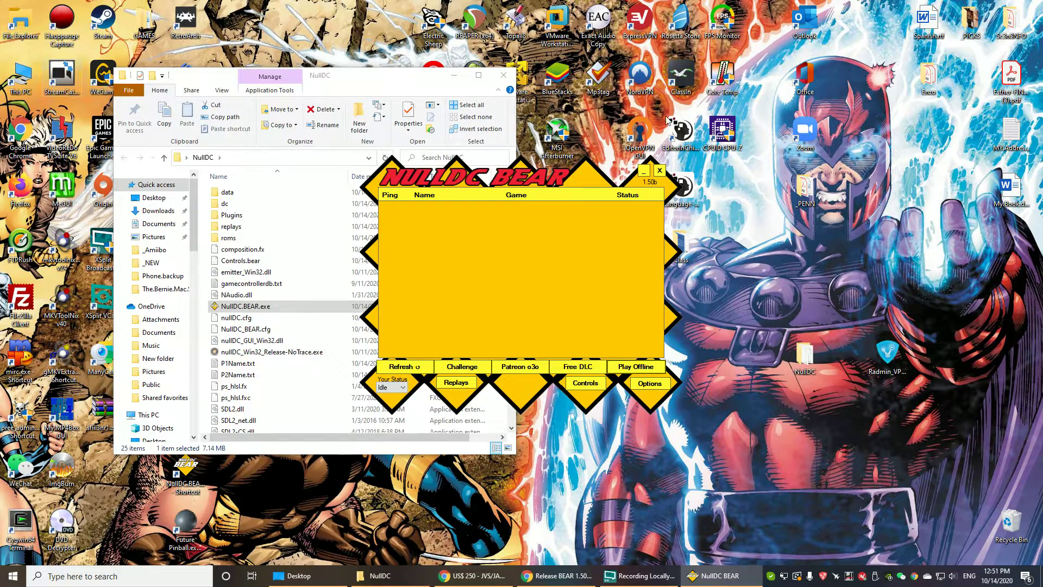
Step: Quit the NullDC BEAR lobby
click(660, 171)
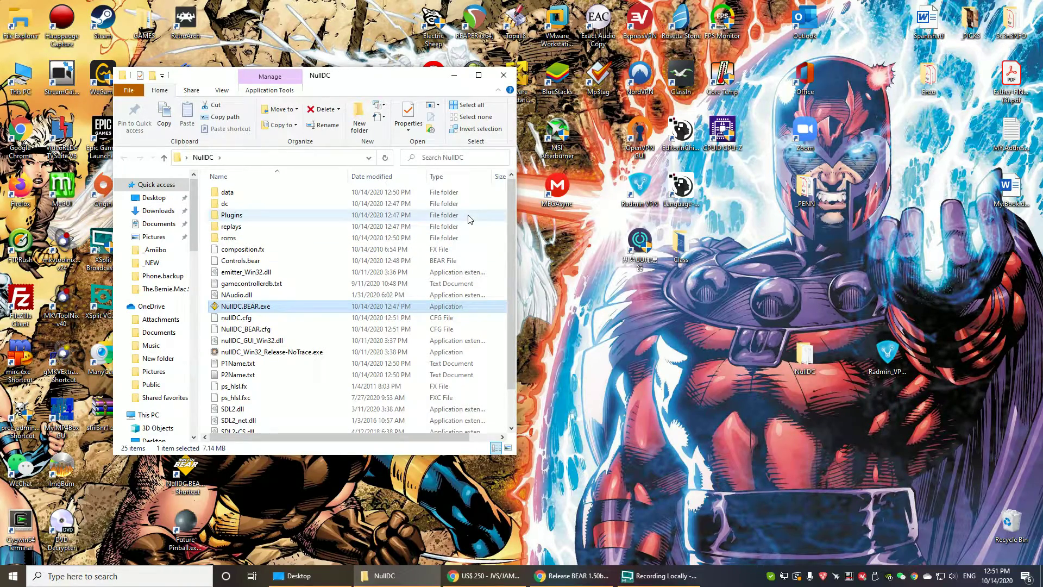
scroll(228, 334, down, 1)
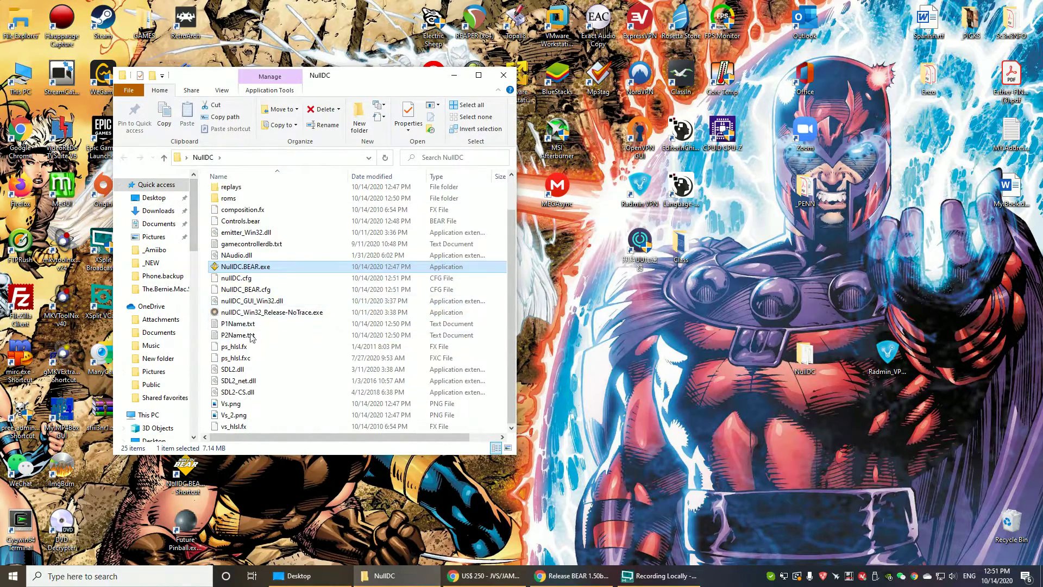
scroll(261, 329, up, 1)
scroll(294, 323, down, 1)
scroll(321, 320, up, 1)
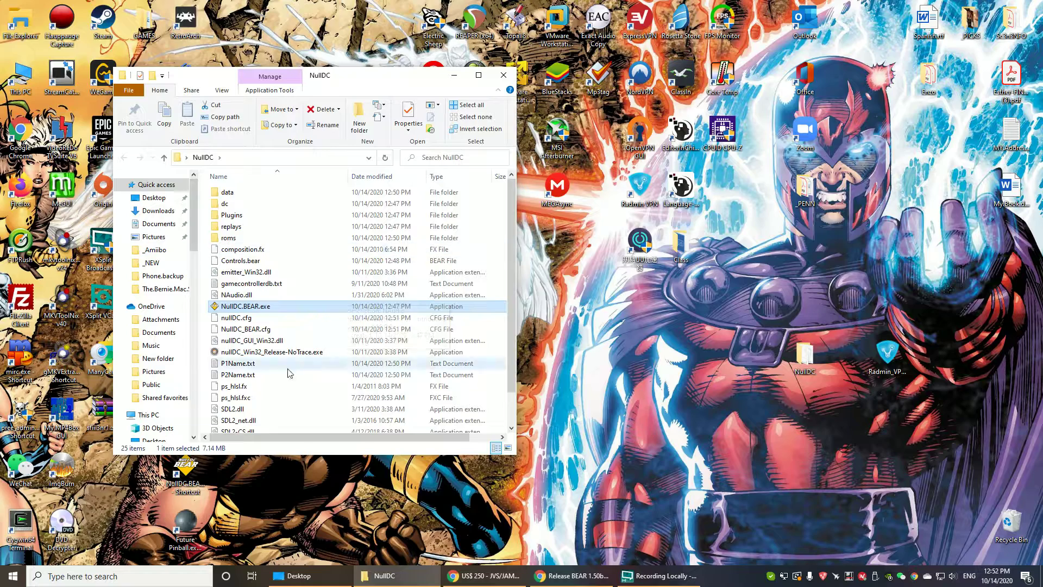
Step: Disconnect ExpressVPN from the tray menu and select the Radmin VPN installer
right_click(864, 577)
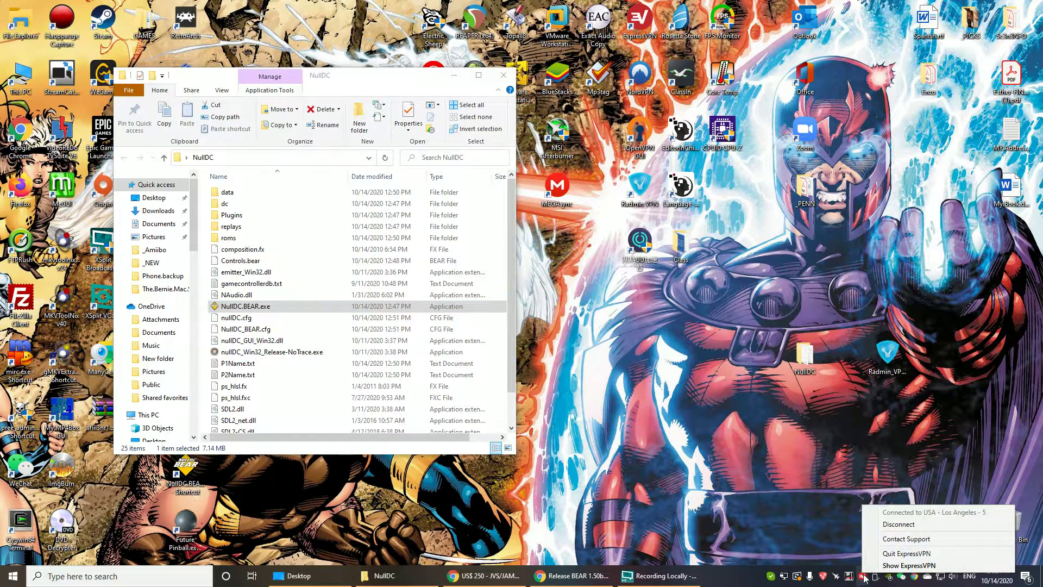
click(911, 525)
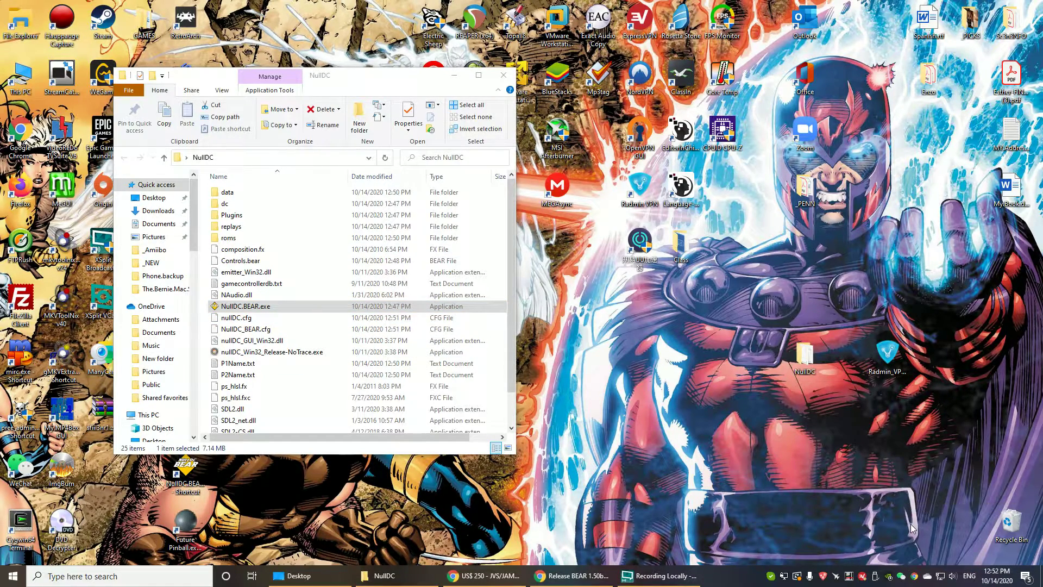
click(888, 353)
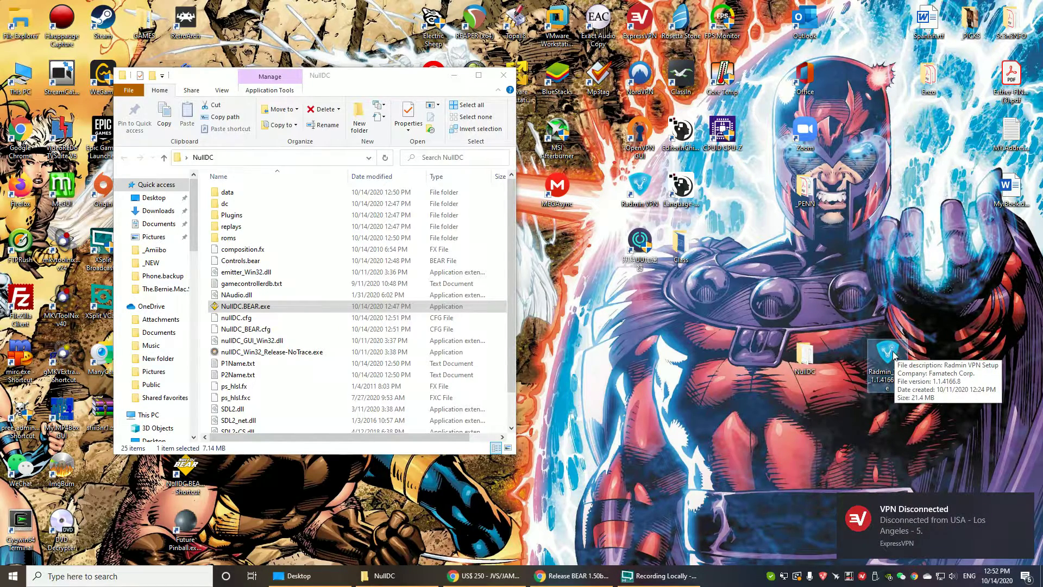
Step: Run the Radmin VPN installer, cancelling the setup language prompt
double_click(888, 356)
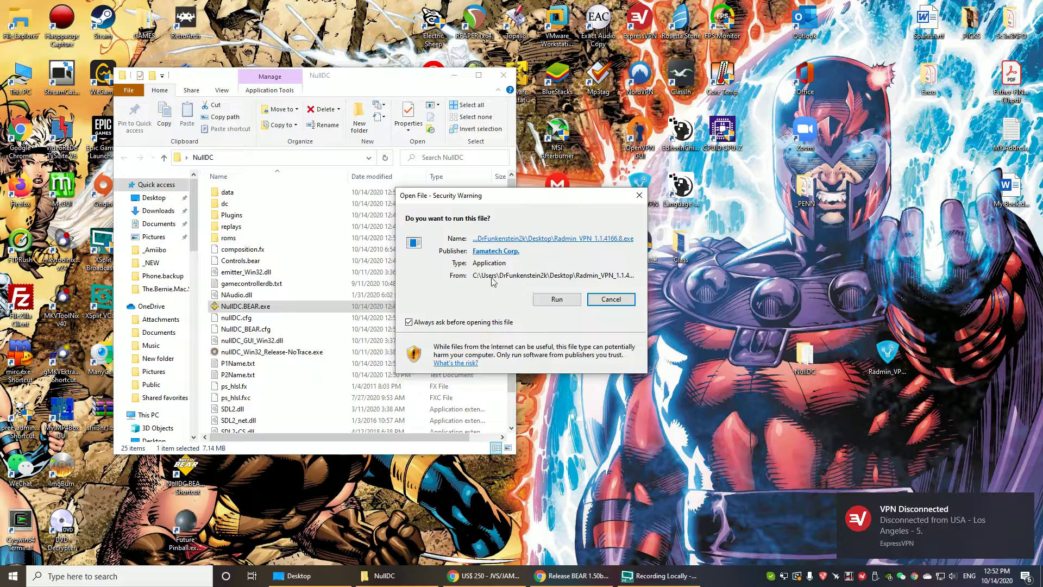
click(608, 299)
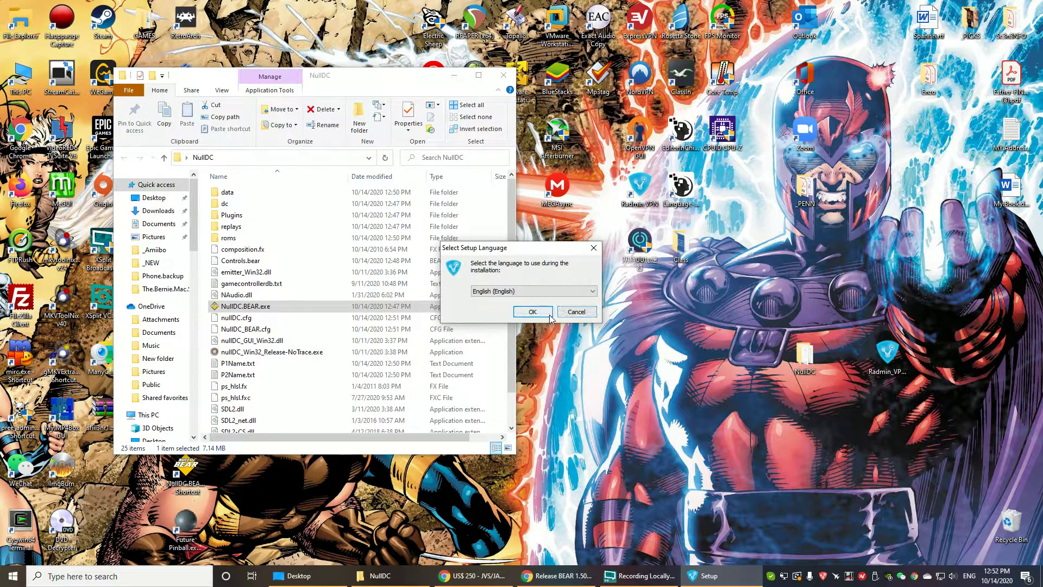
click(577, 311)
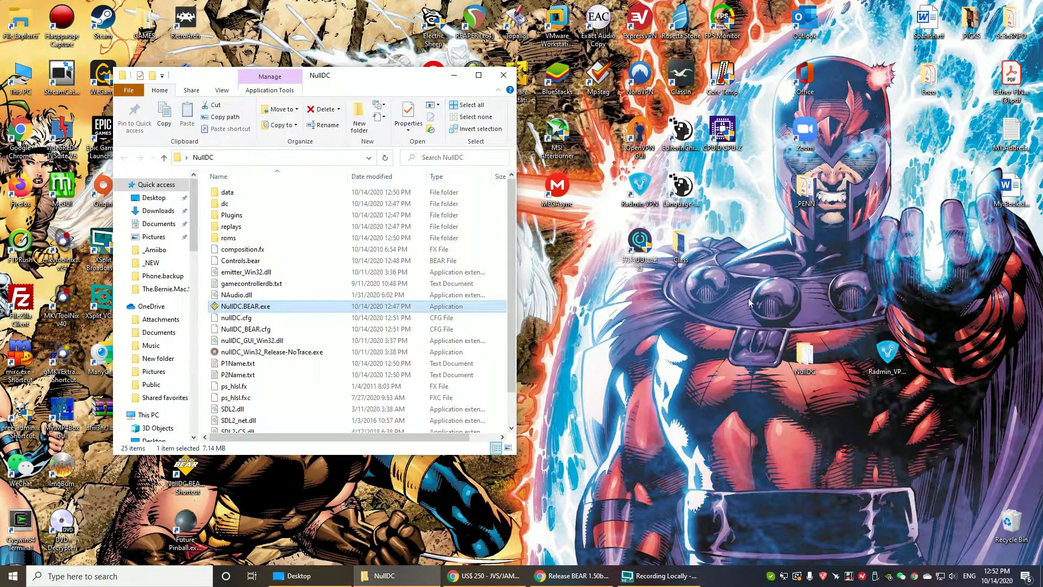
Step: Launch Radmin VPN from its desktop shortcut and look through its System menu
click(633, 187)
double_click(632, 188)
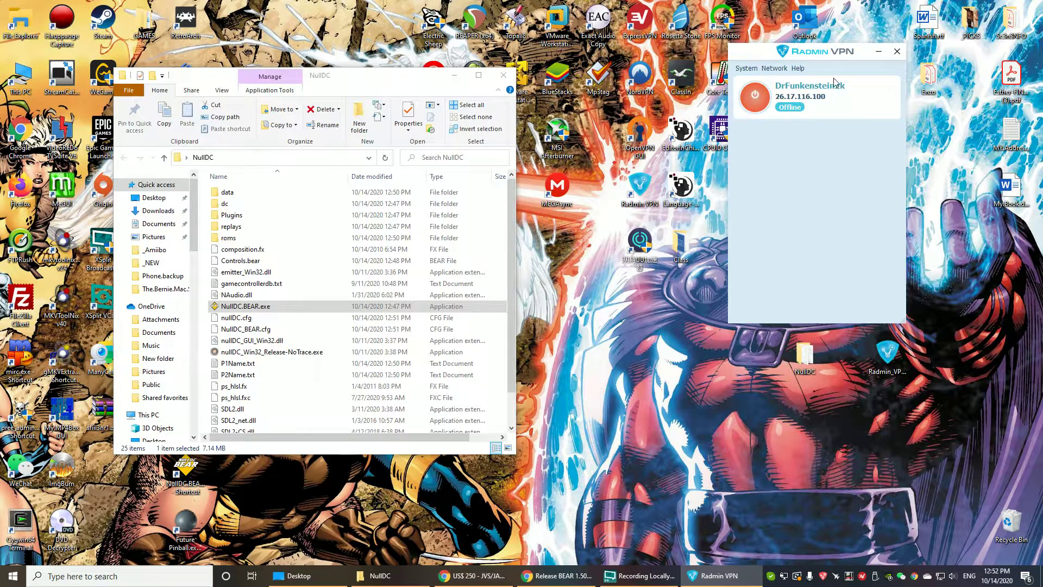
click(745, 69)
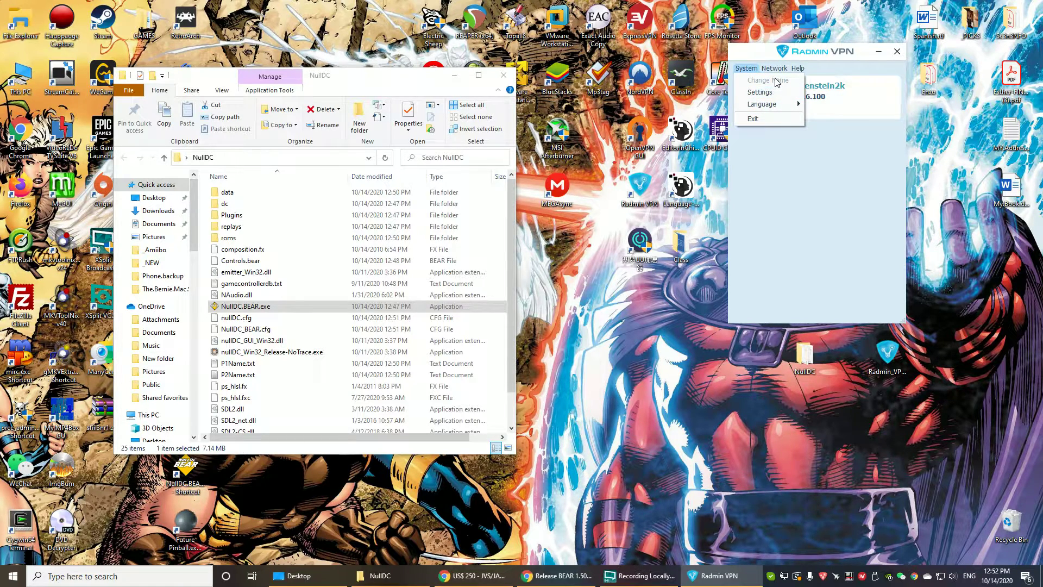
key(Escape)
key(alt+space)
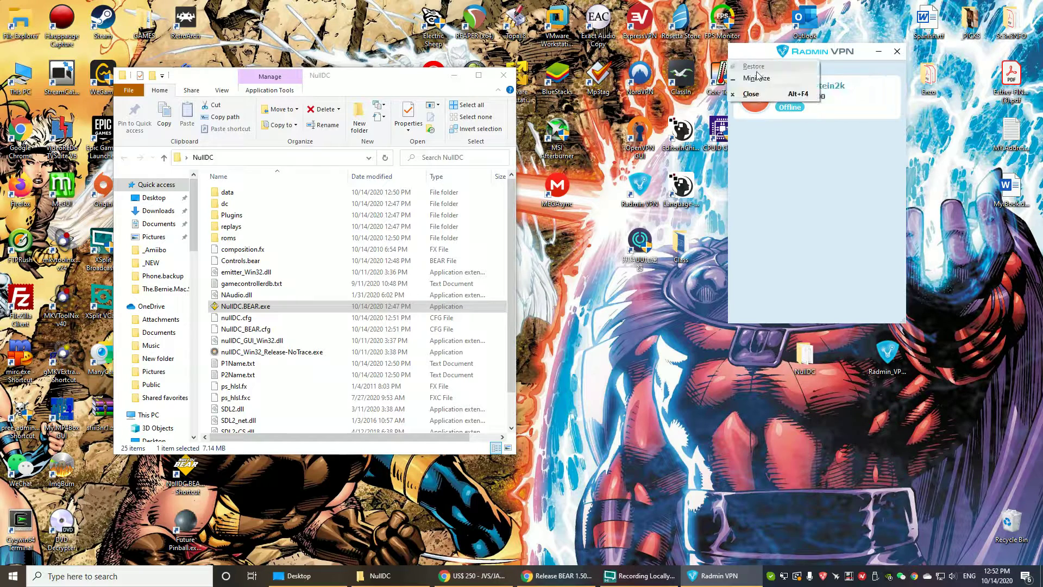
click(768, 185)
Step: Switch Radmin VPN online and search gaming networks for 'nulldc' via Join an Existing Network
click(755, 104)
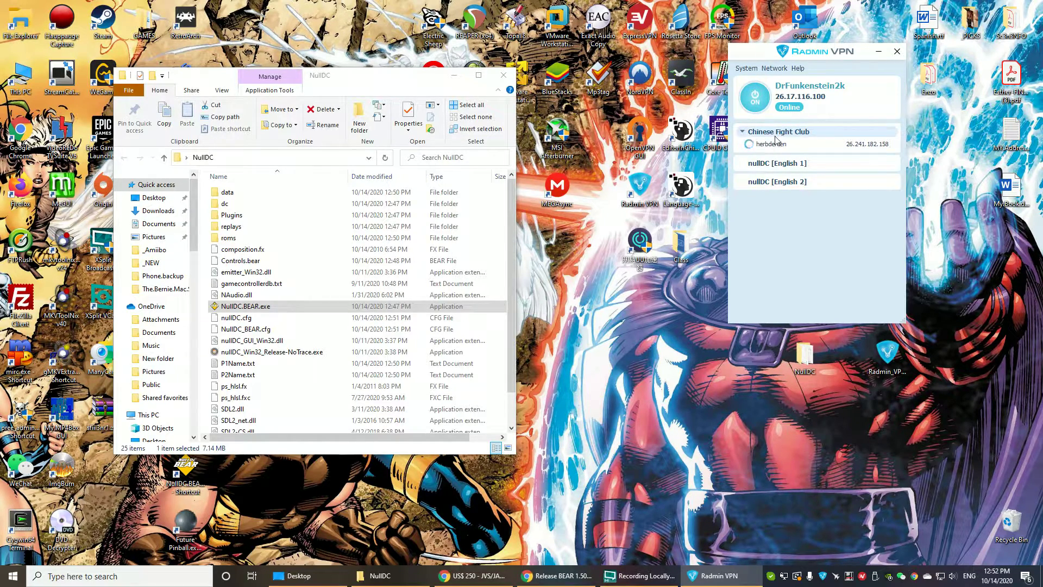
click(774, 68)
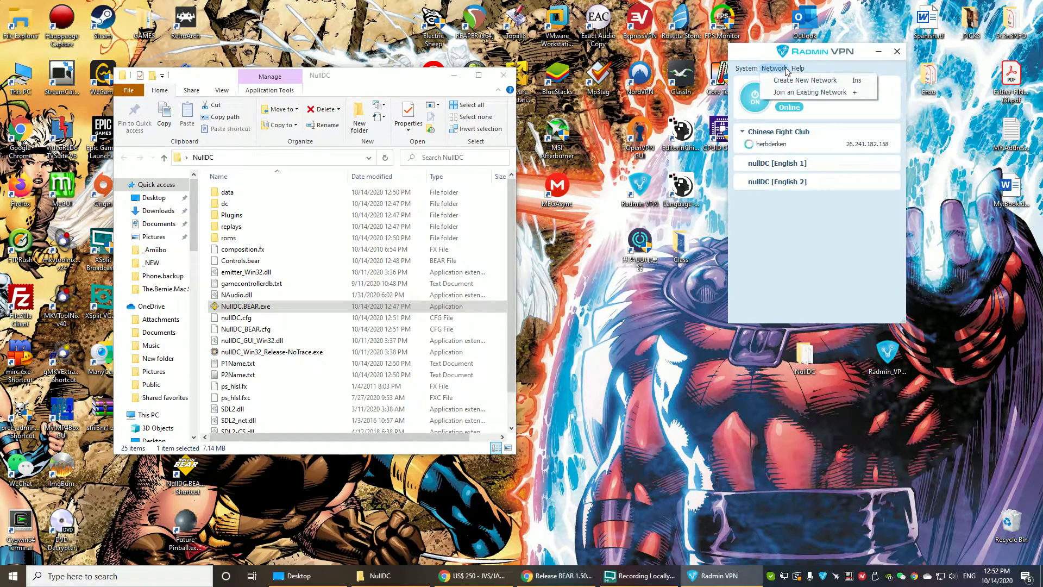
click(799, 93)
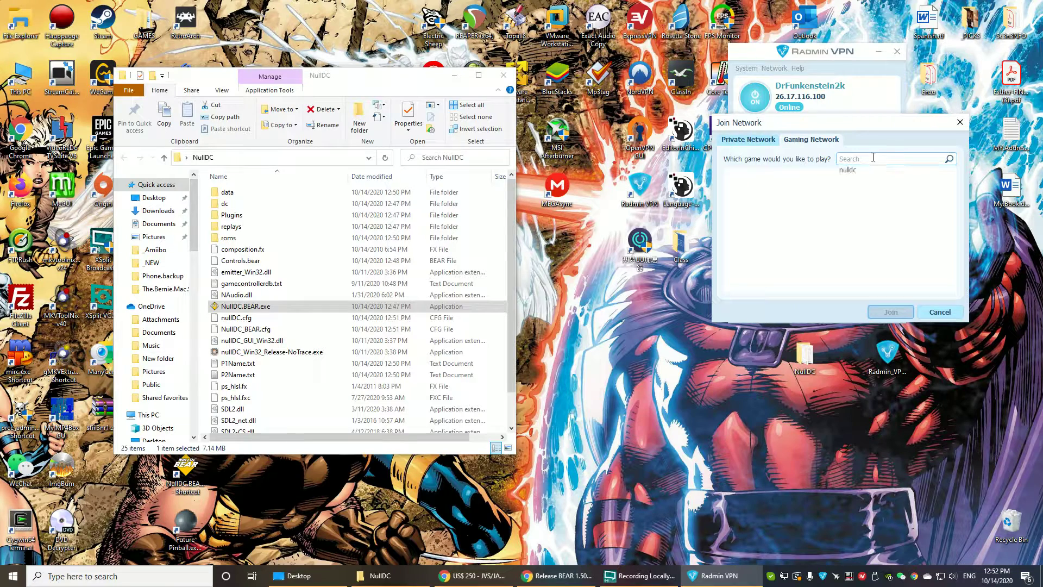
text(nulldc)
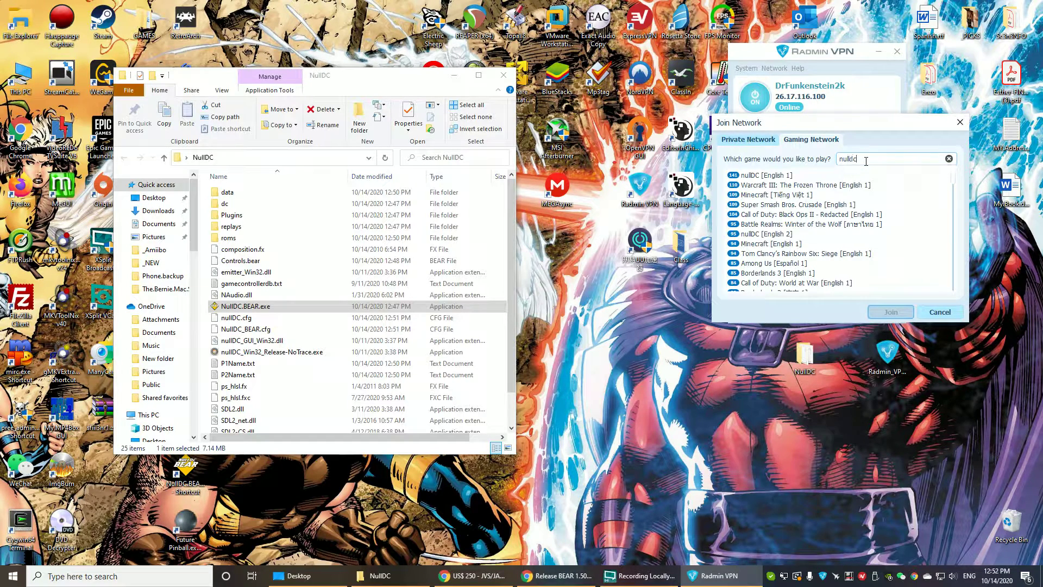